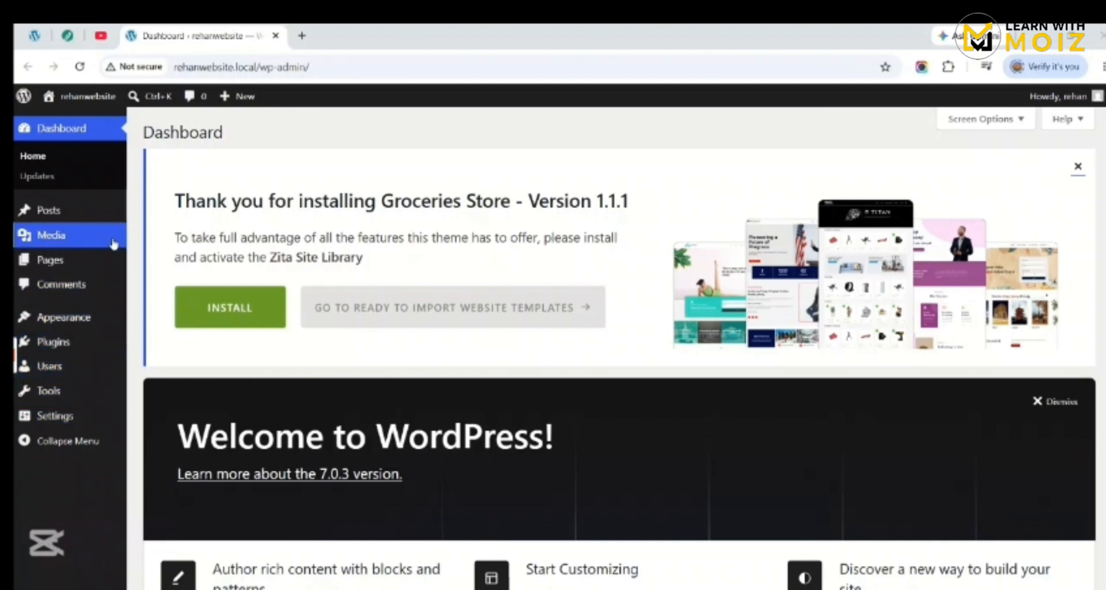
- Create a new page titled HOME and publish it
mouse_move(100, 266)
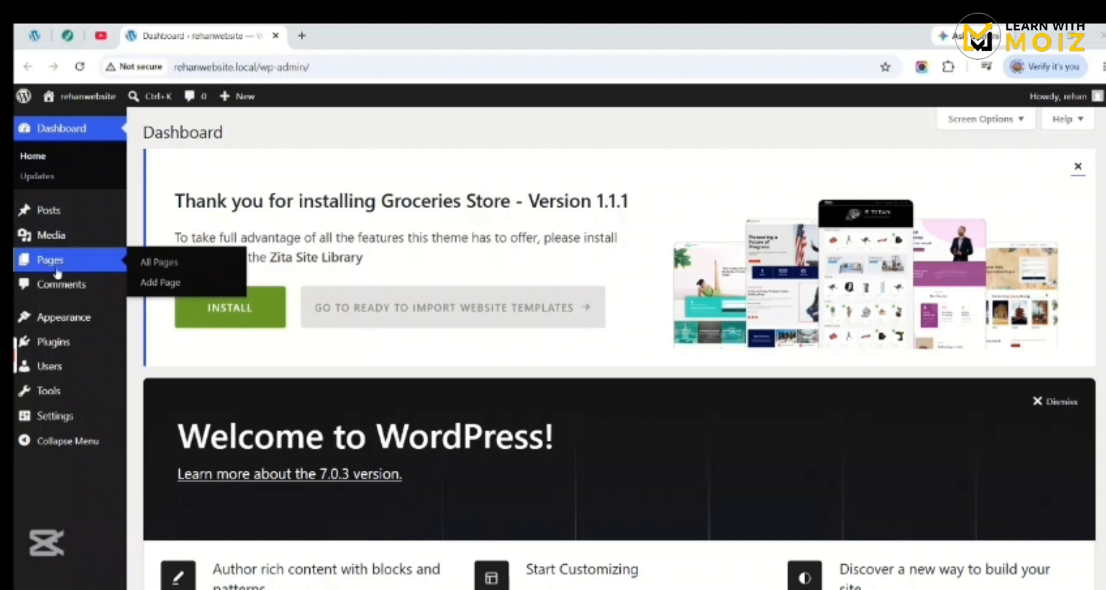
left_click(166, 290)
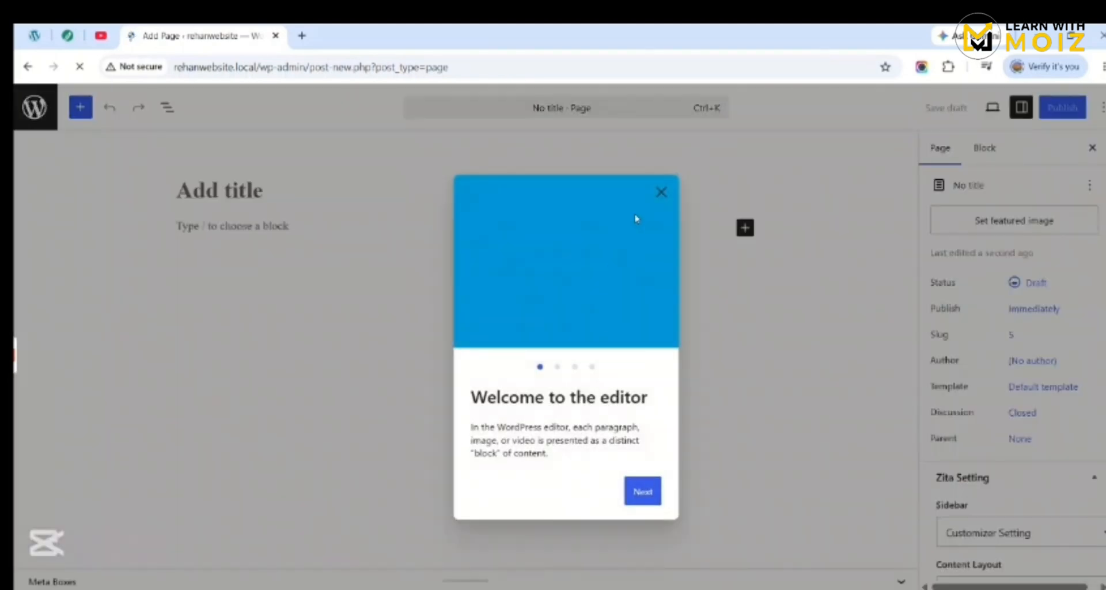
left_click(662, 192)
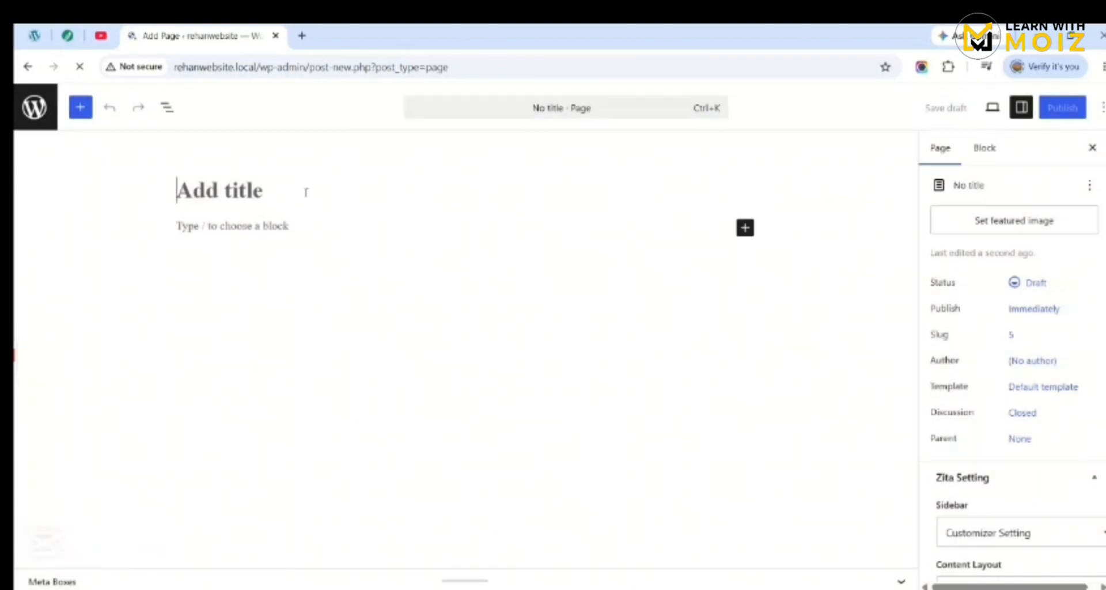
type("home")
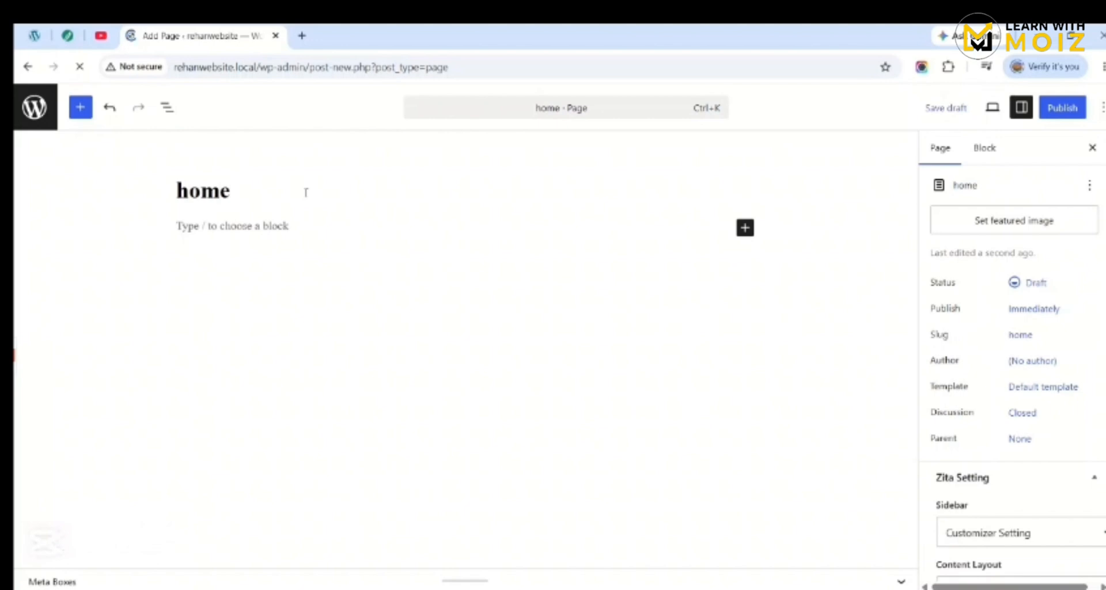
key("BackSpace")
key("BackSpace")
key("BackSpace")
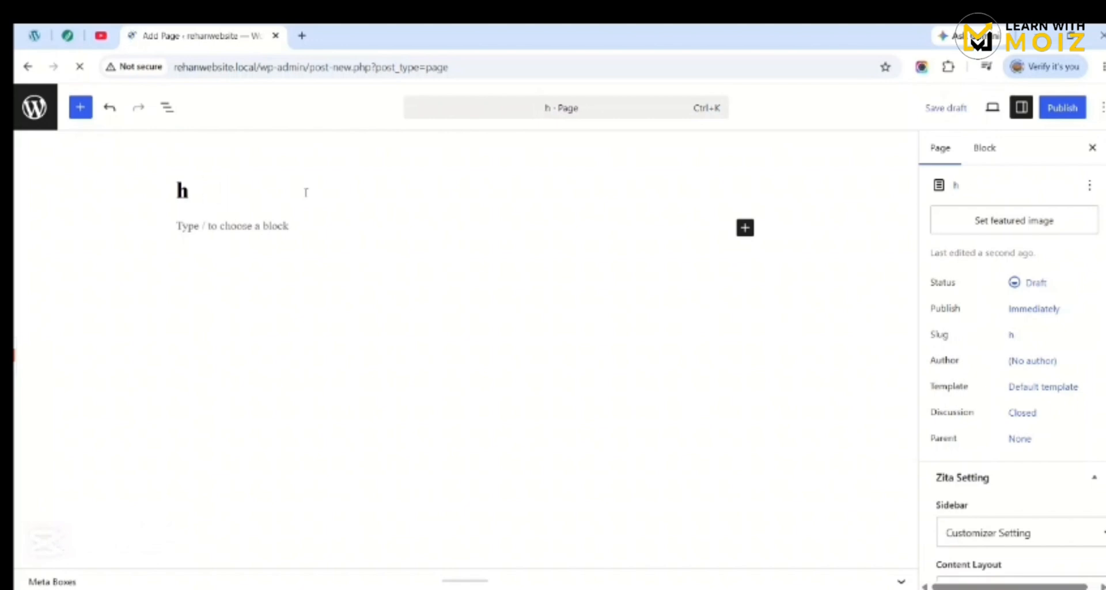
key("BackSpace")
type("HOME")
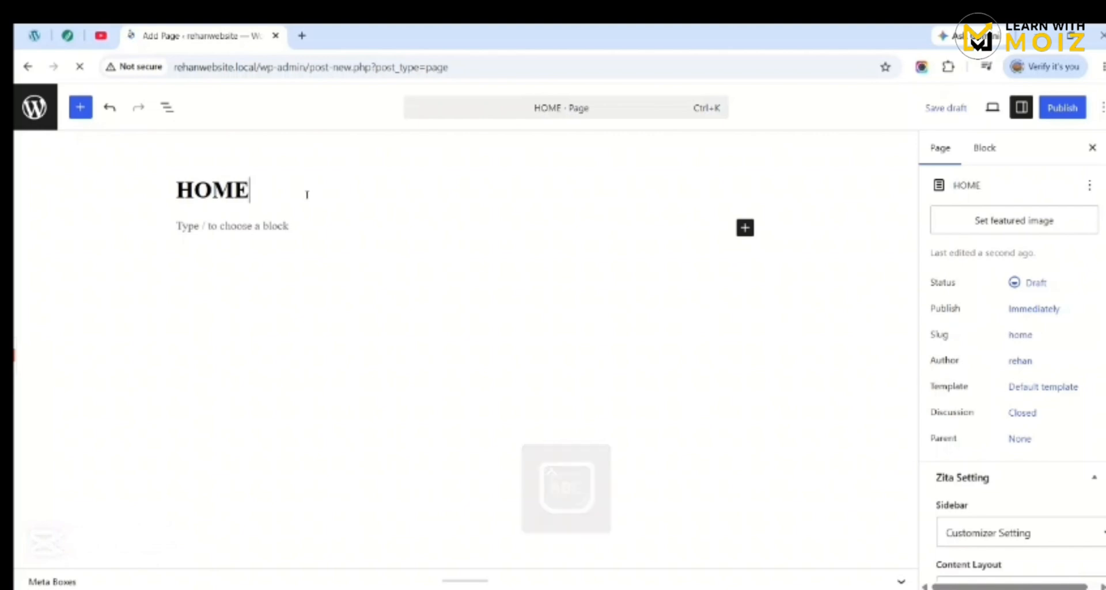
left_click(1072, 110)
left_click(1073, 113)
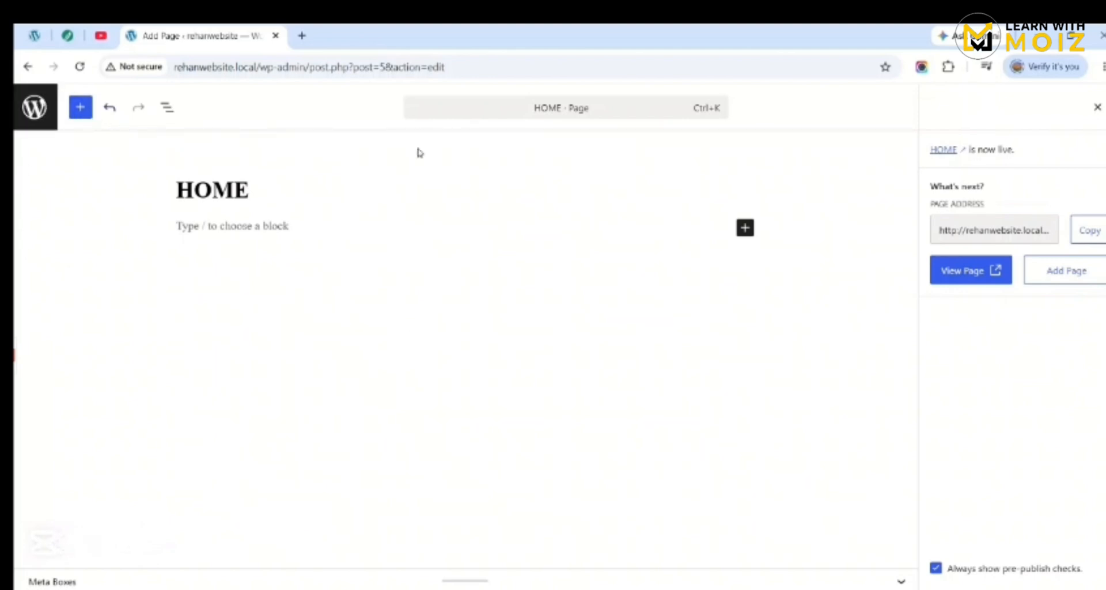
- View the published HOME page on the live site and check the HOME and Sample Page links in its navigation
left_click(973, 275)
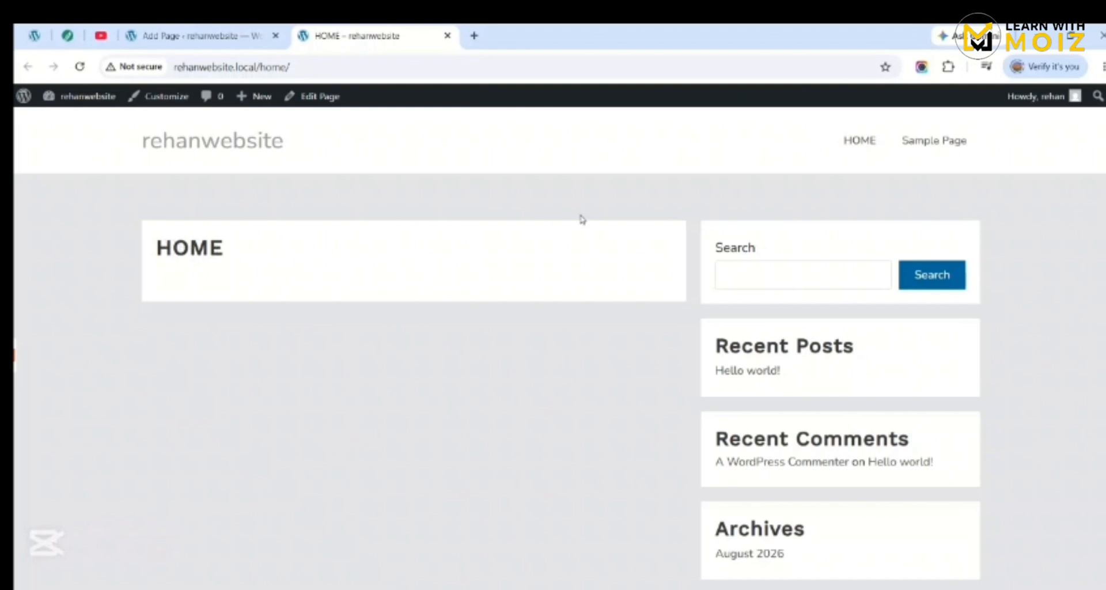
left_click(873, 145)
left_click(956, 147)
scroll(669, 314, "down", 3)
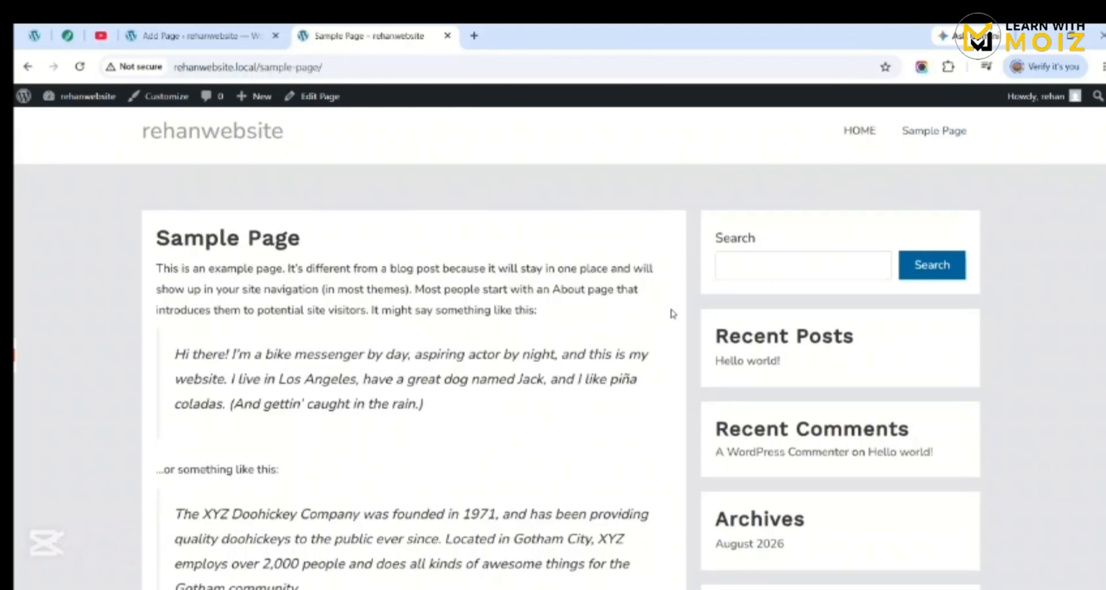
scroll(685, 323, "up", 3)
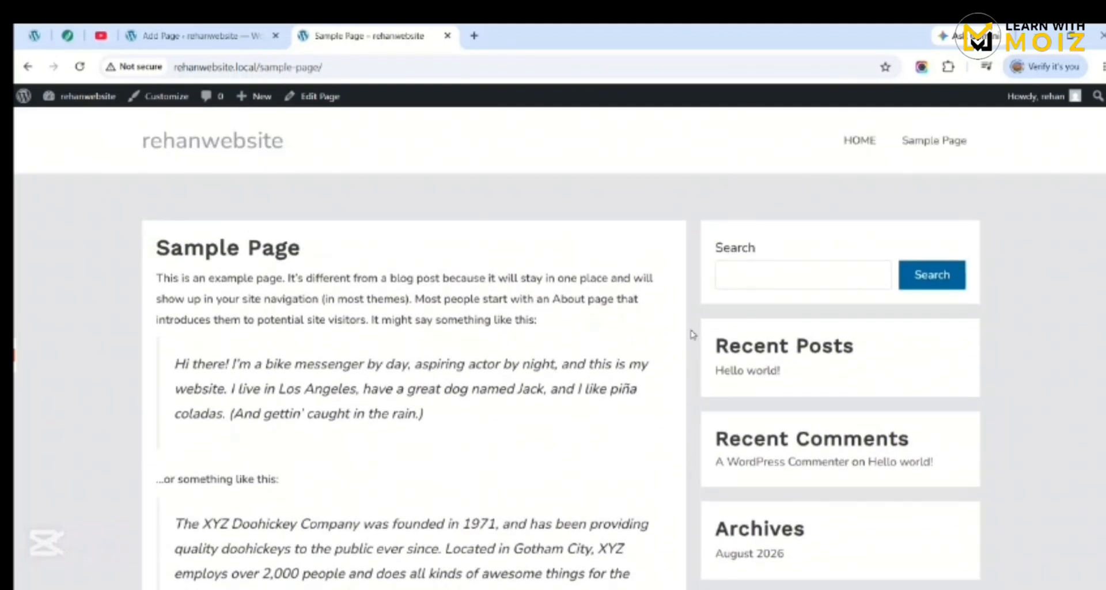
left_click(870, 144)
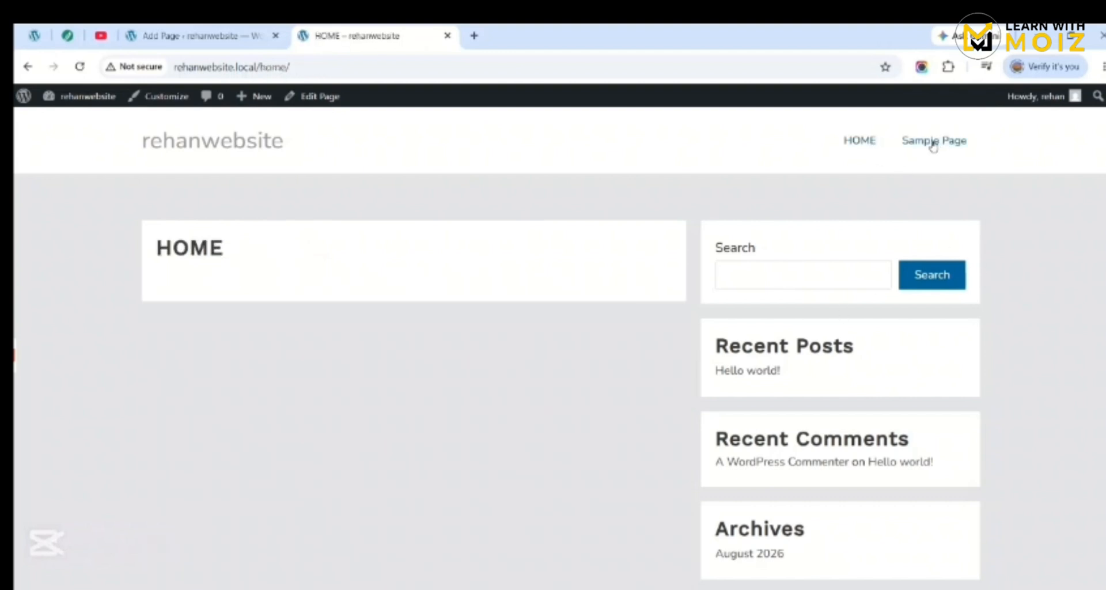
- Move the Sample Page and Privacy Policy pages to the trash in the dashboard's page list and reload the live HOME page
left_click(210, 30)
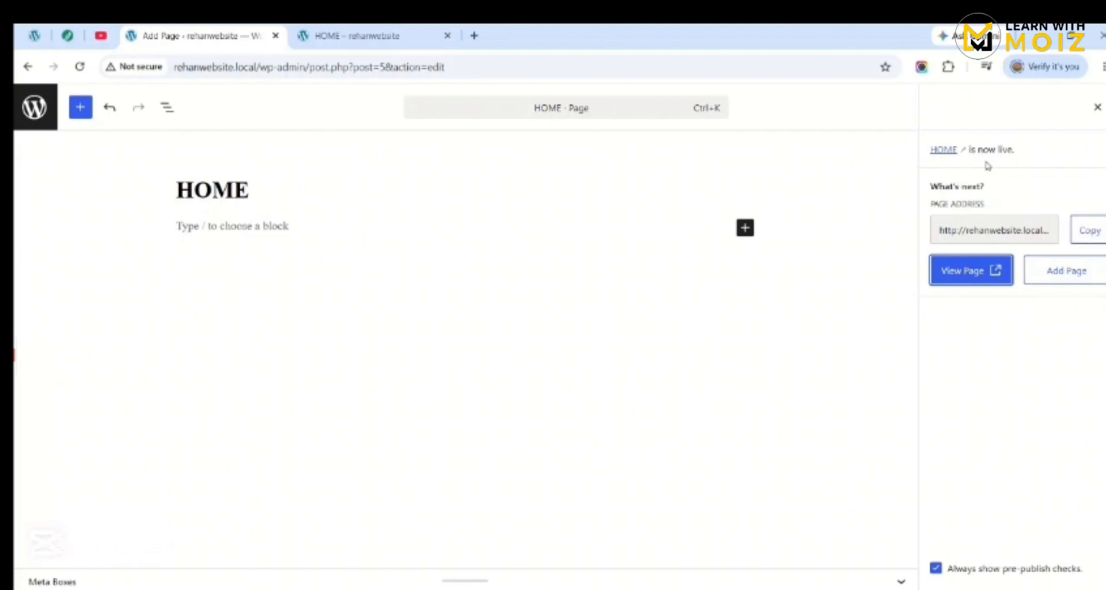
left_click(1098, 107)
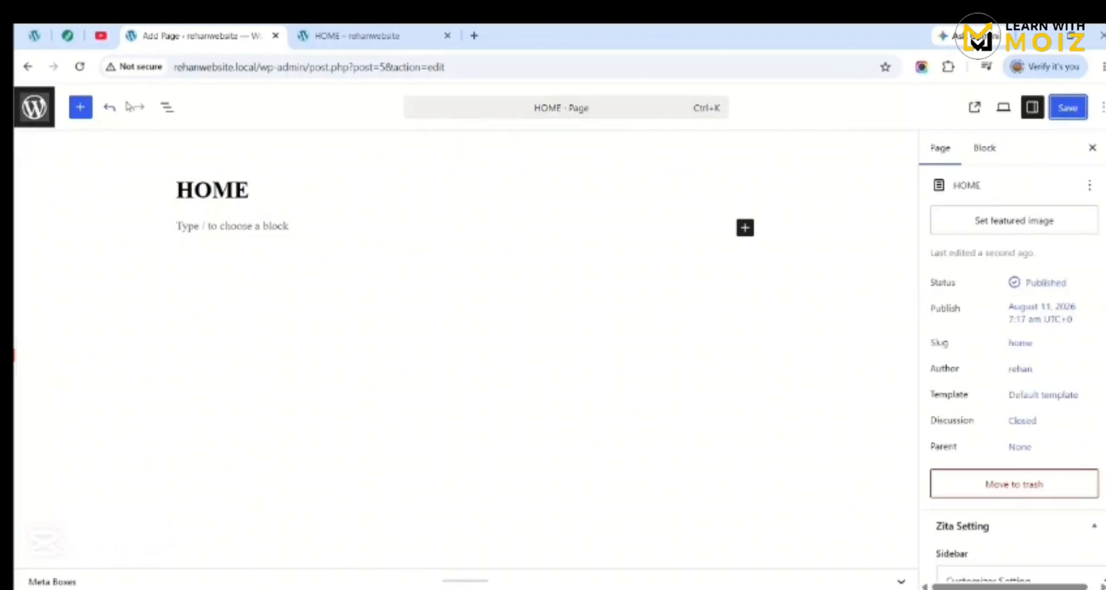
left_click(26, 67)
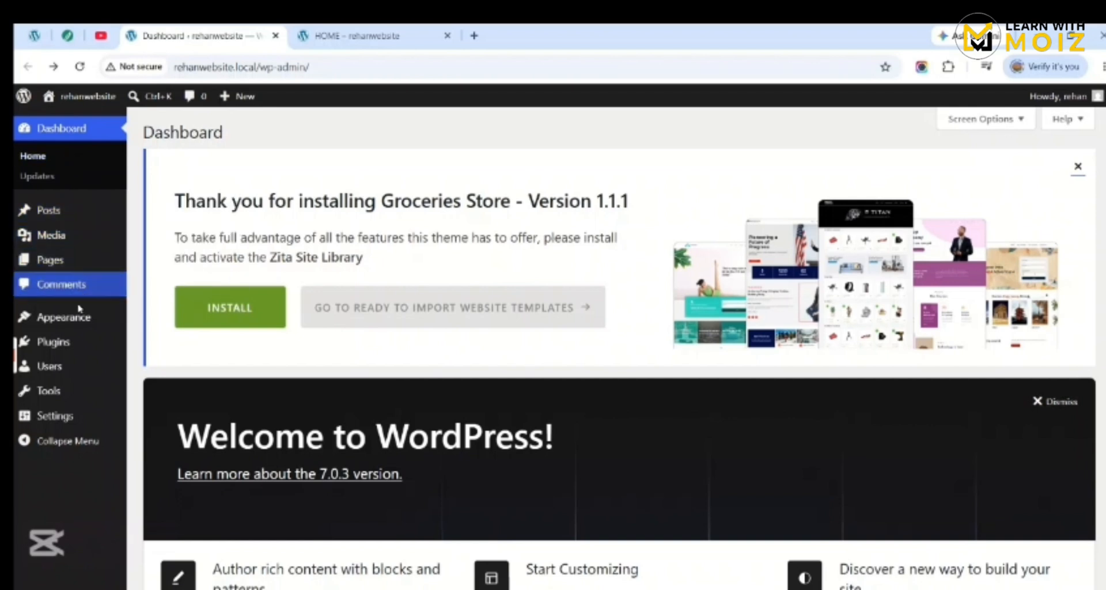
mouse_move(77, 266)
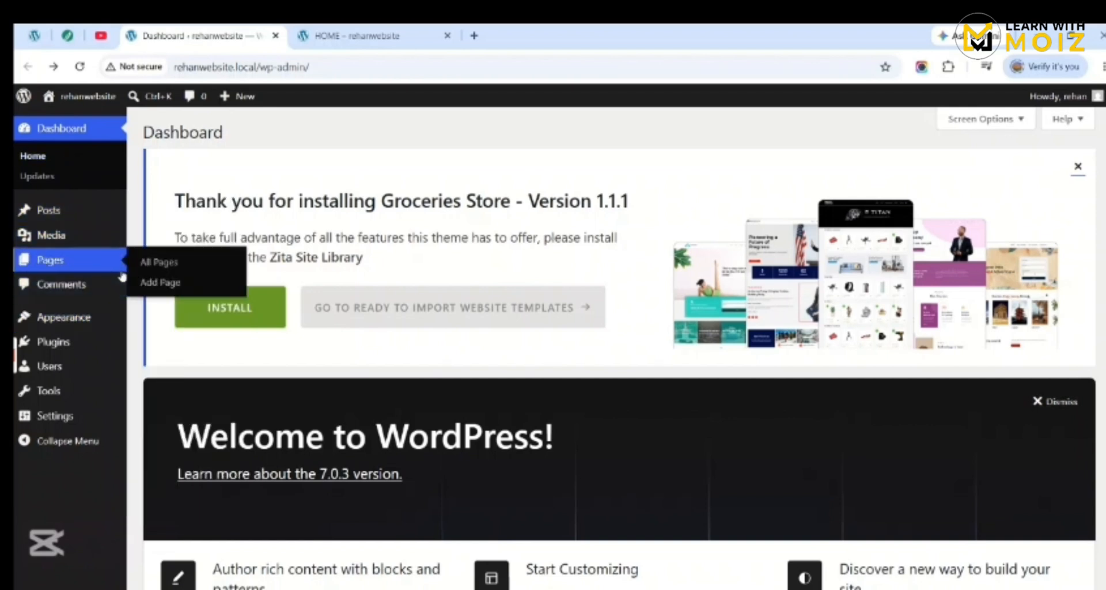
left_click(153, 264)
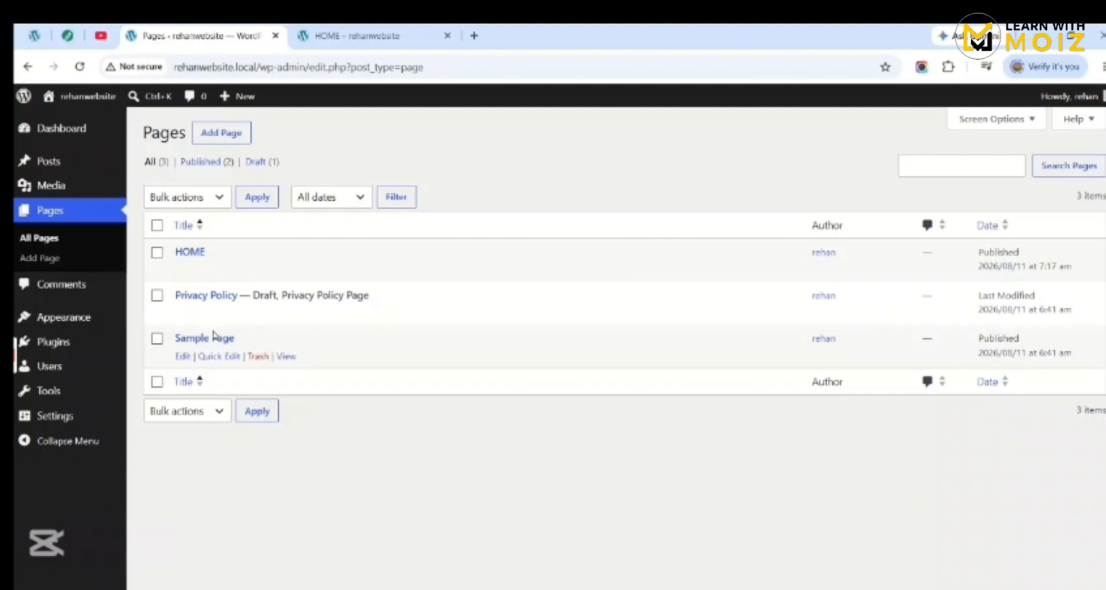
left_click(260, 362)
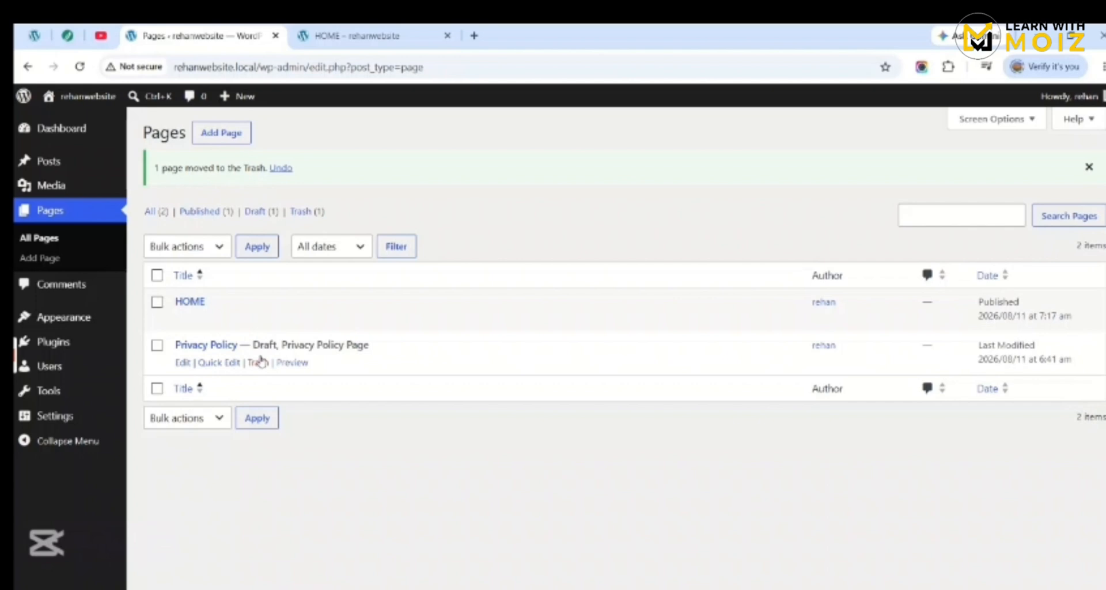
left_click(259, 363)
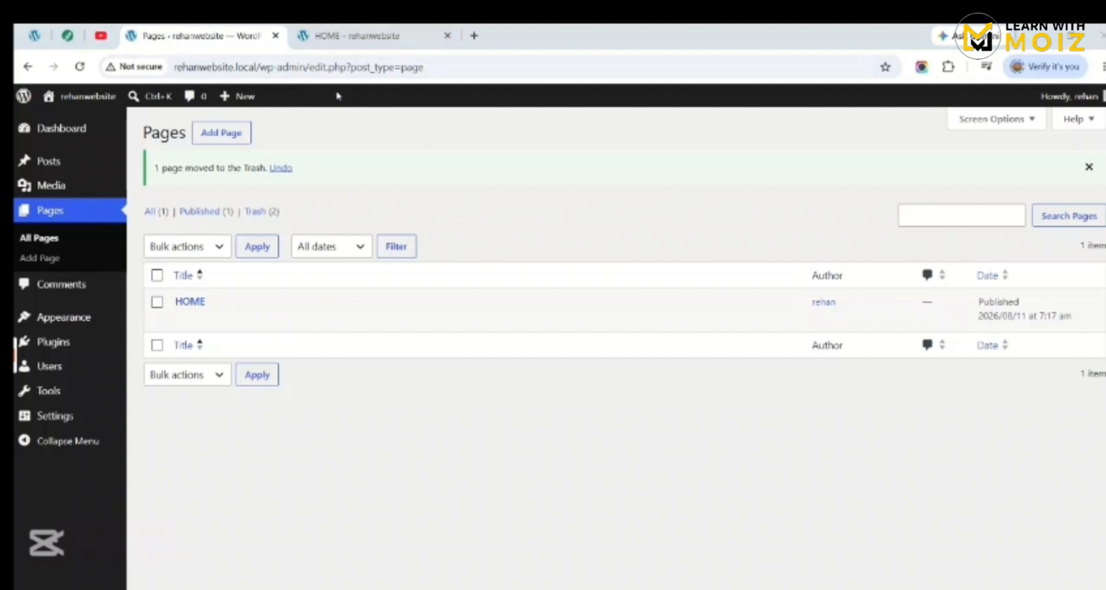
left_click(359, 39)
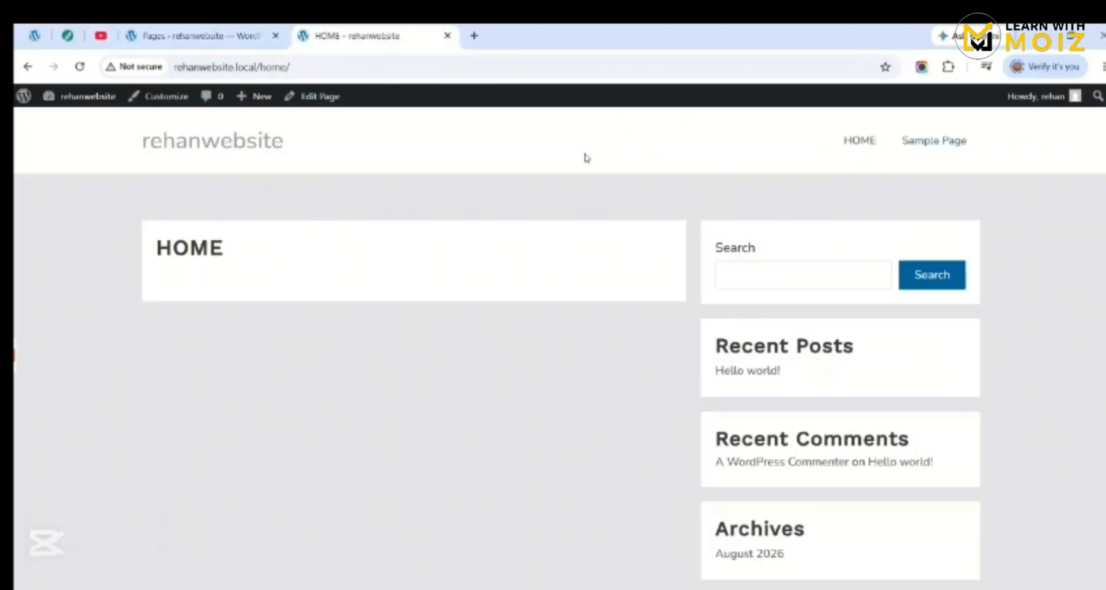
left_click(84, 67)
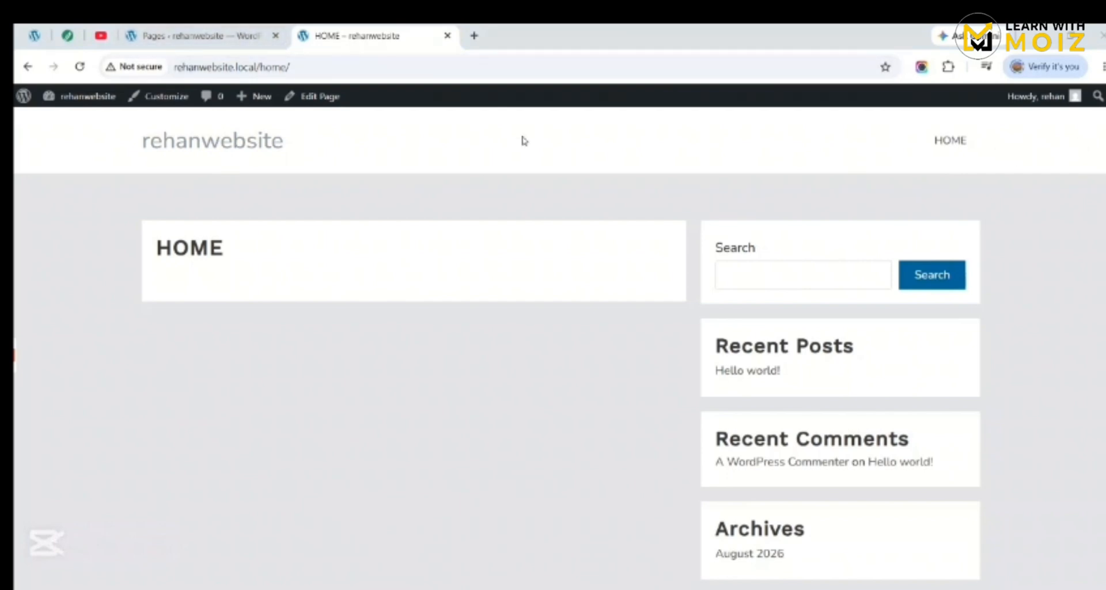
- Create another new page titled POST from the dashboard and publish it
left_click(223, 36)
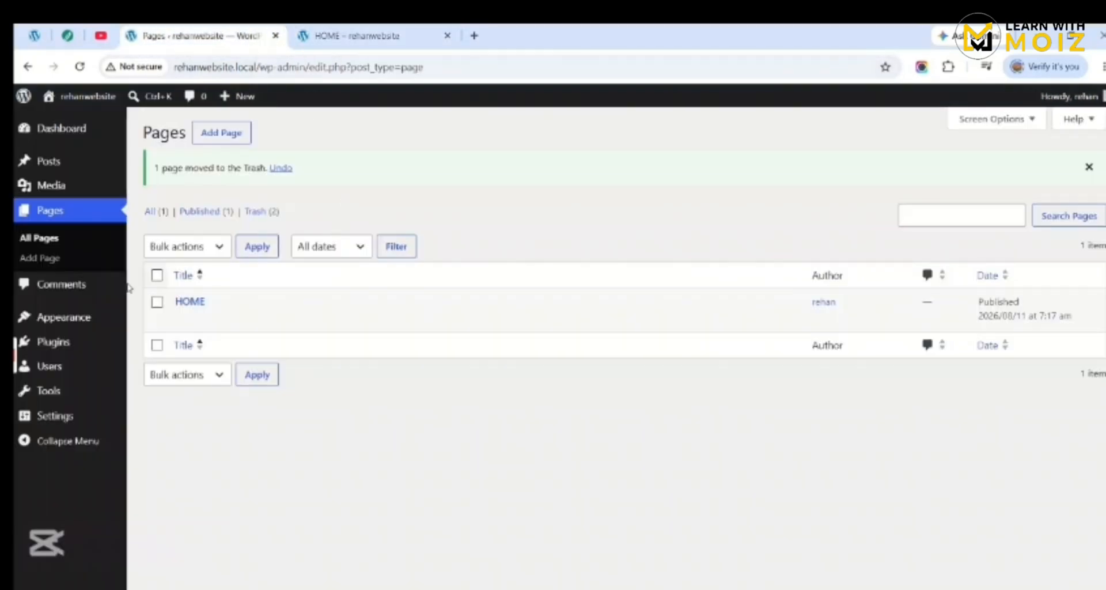
left_click(92, 256)
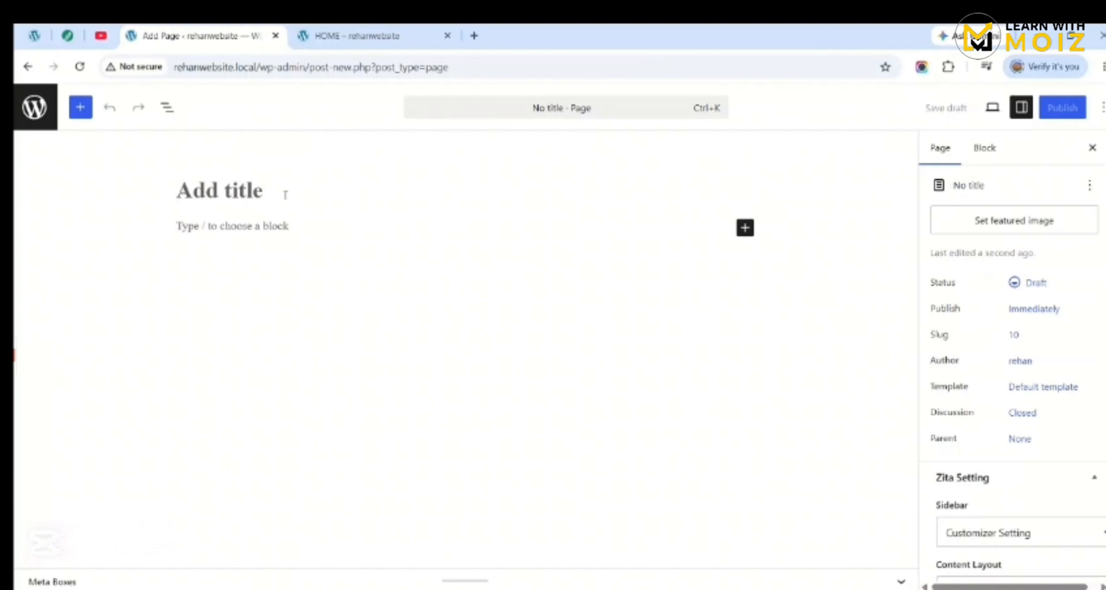
type("POST")
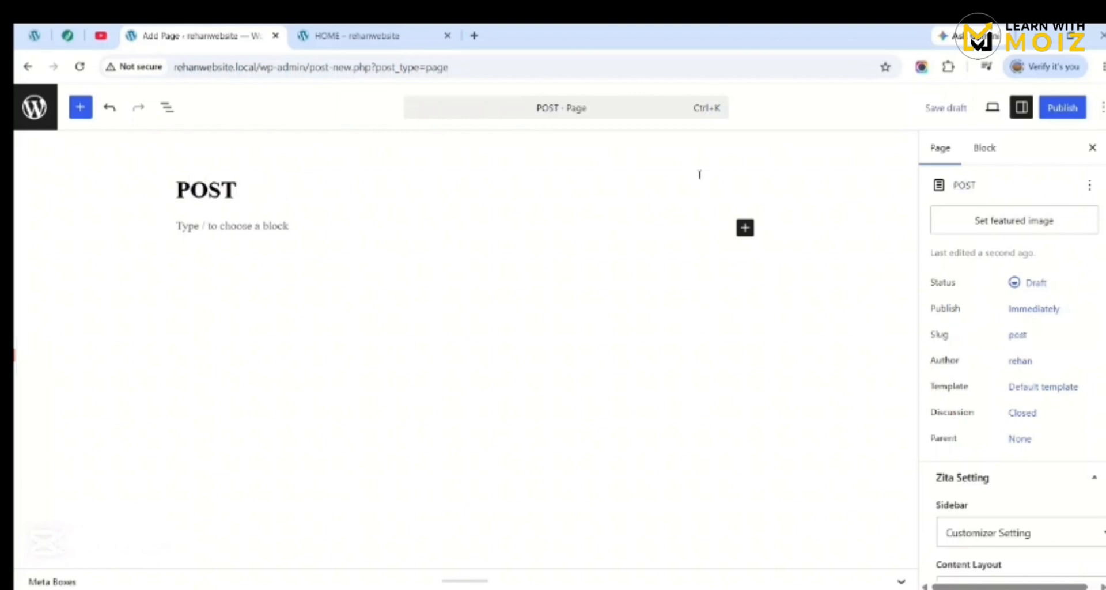
left_click(1047, 115)
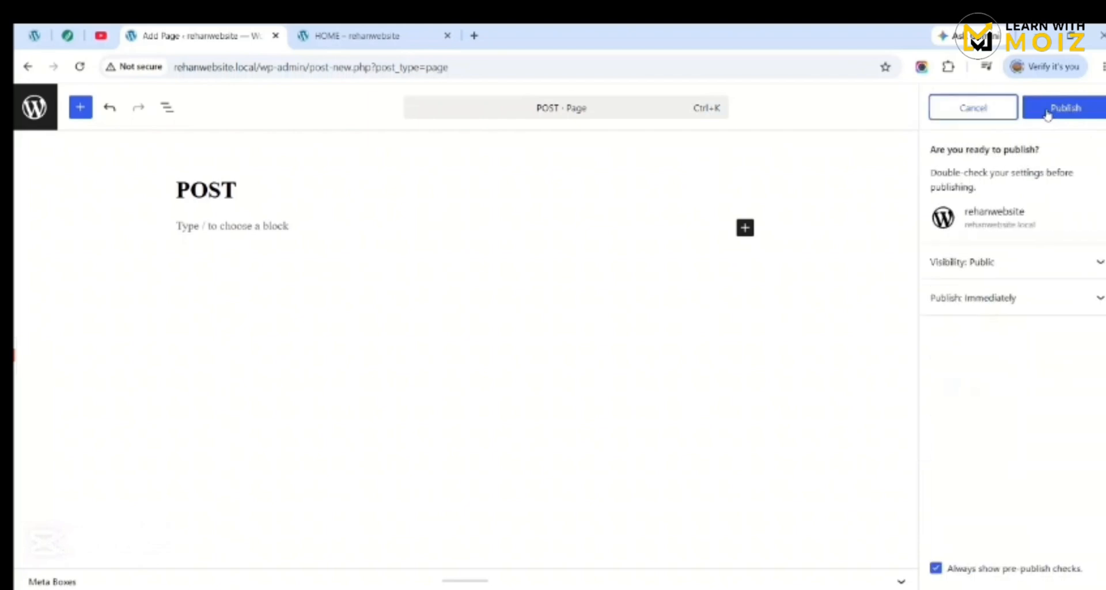
left_click(1048, 113)
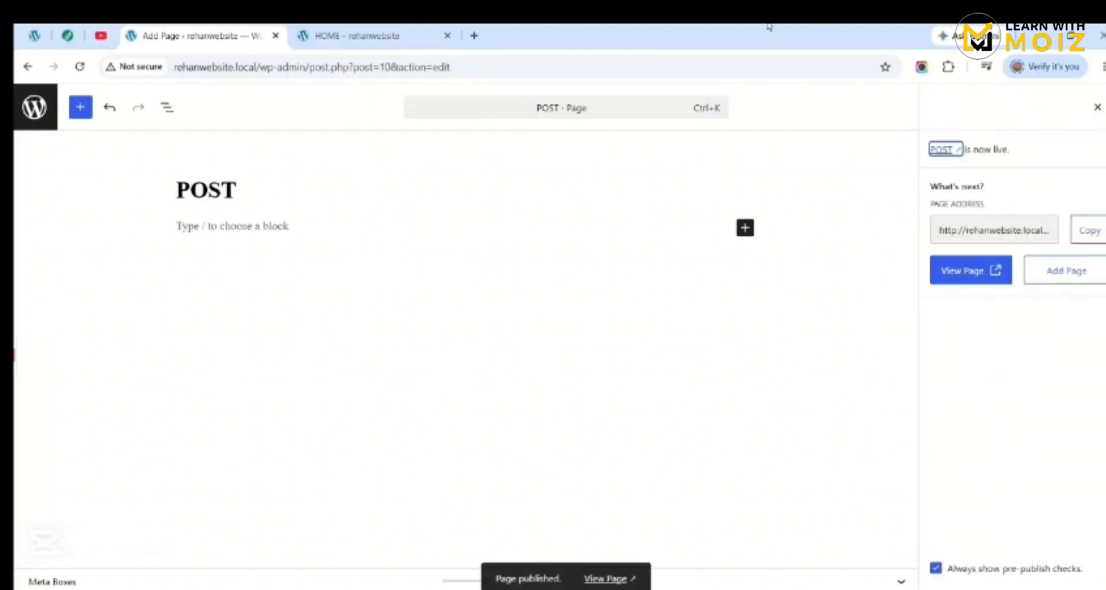
- Reload the live site and check the POST and HOME pages through its header navigation
left_click(374, 28)
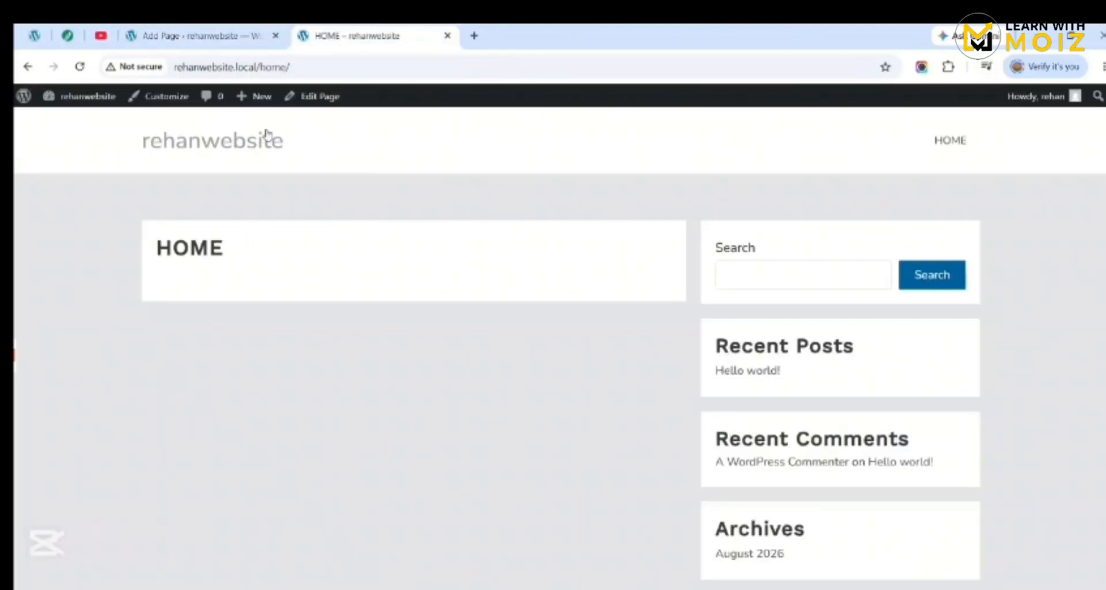
left_click(79, 66)
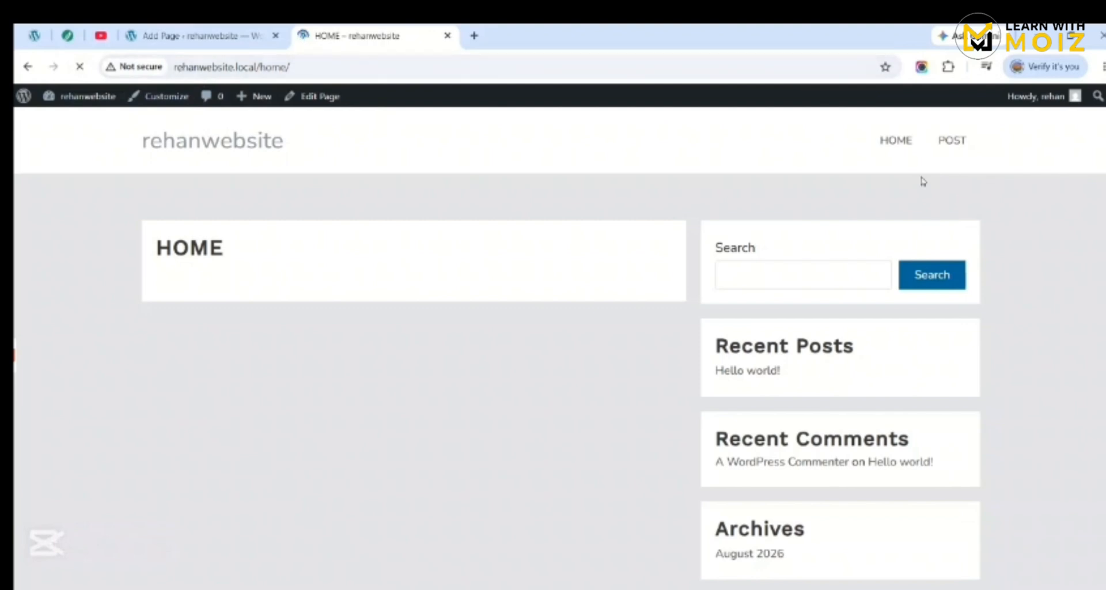
left_click(952, 141)
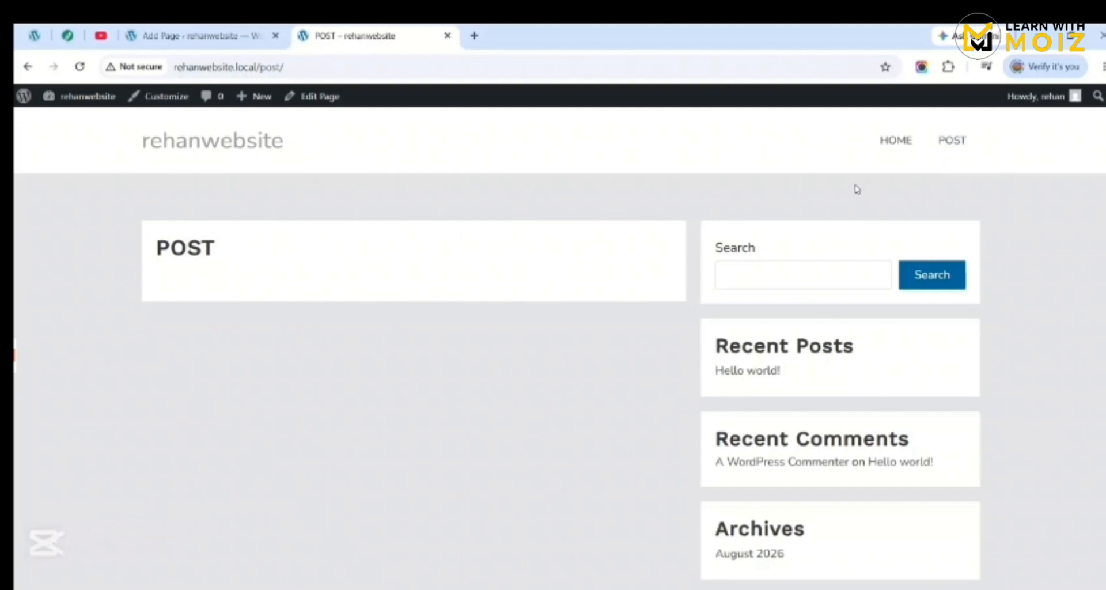
left_click(887, 145)
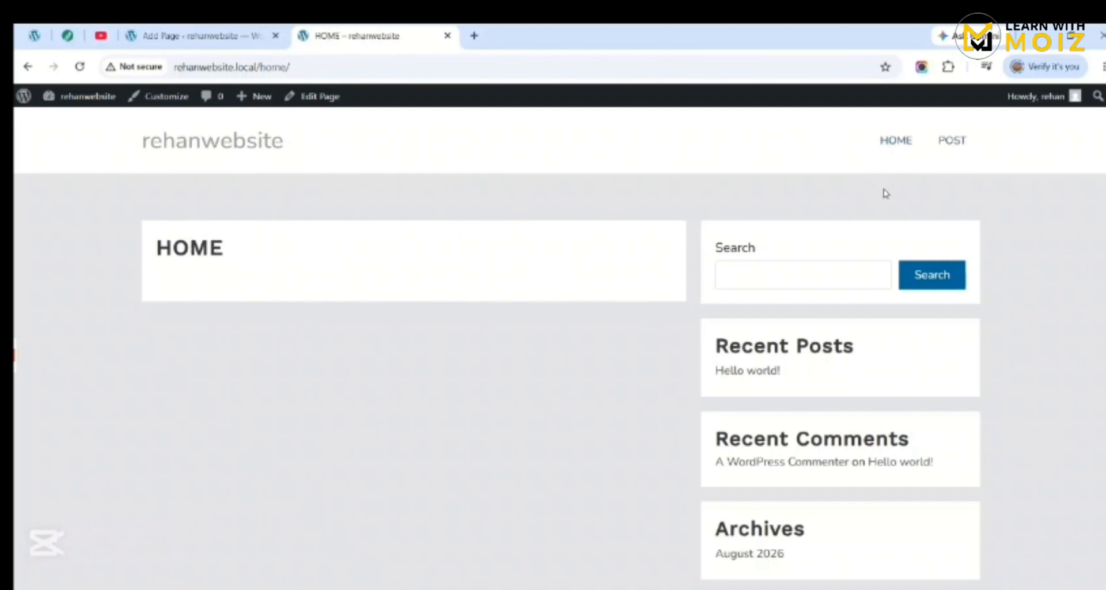